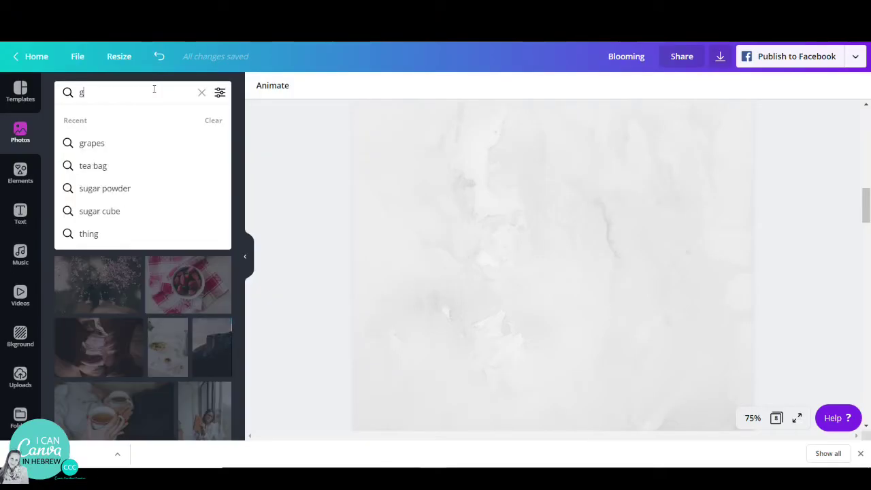
Search photos for 'grapes' and add the red grape bunch photo to the page.
key(Return)
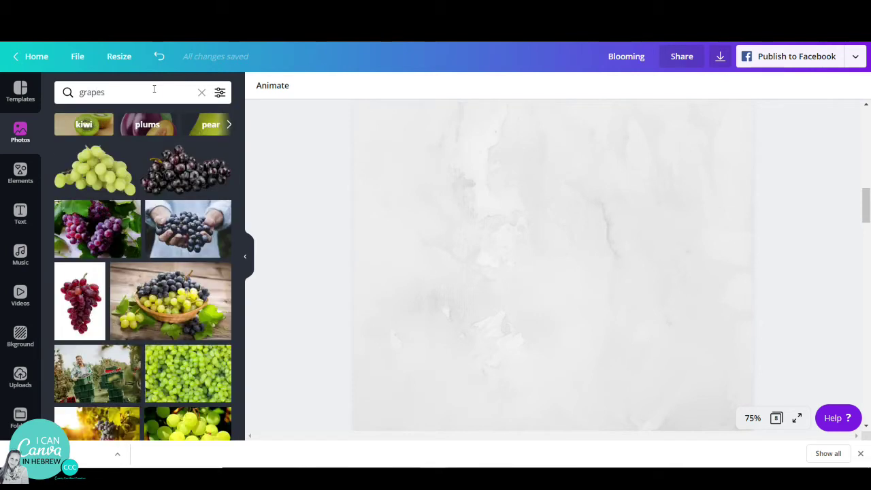
click(101, 309)
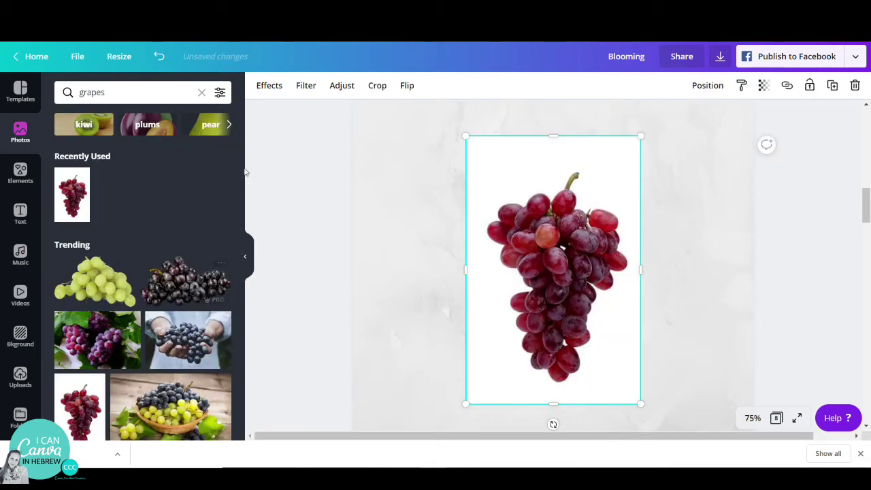
Remove the grape photo's white background and move the bunch left of the page centre.
click(259, 92)
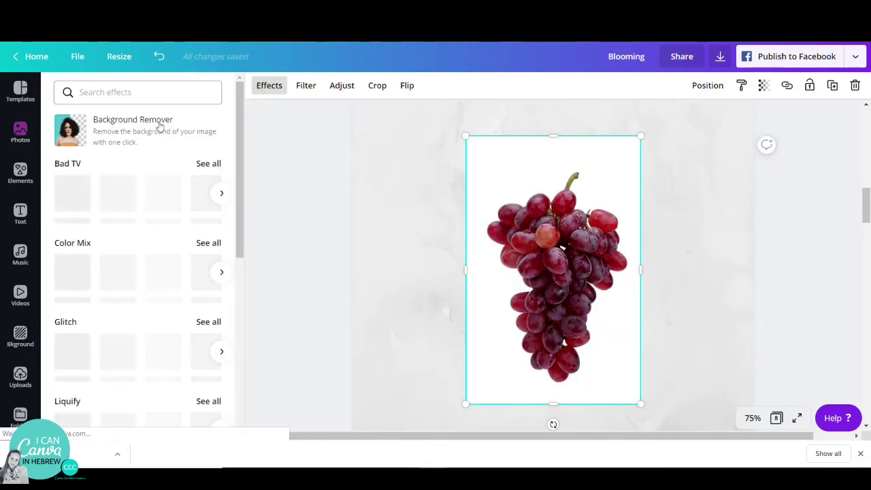
click(152, 131)
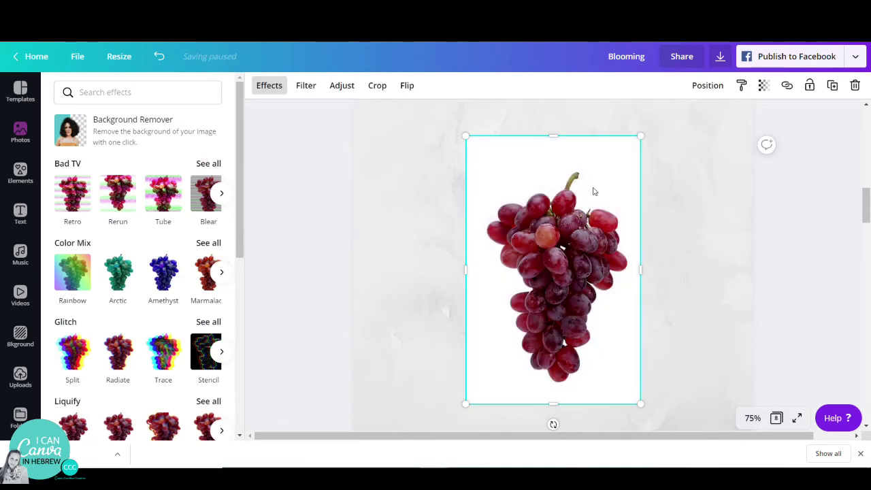
drag(547, 271, 447, 269)
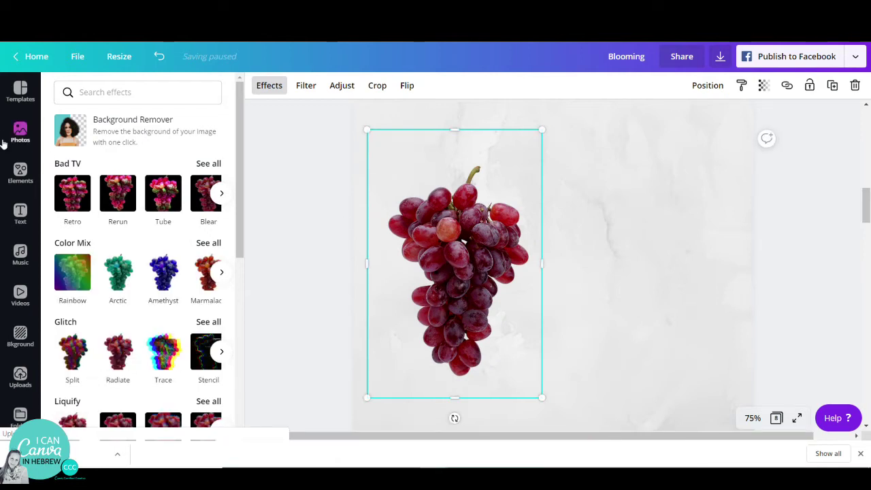
click(20, 174)
Search Elements for 'flamingo' and add the red flamenco dancer graphic to the page.
click(90, 93)
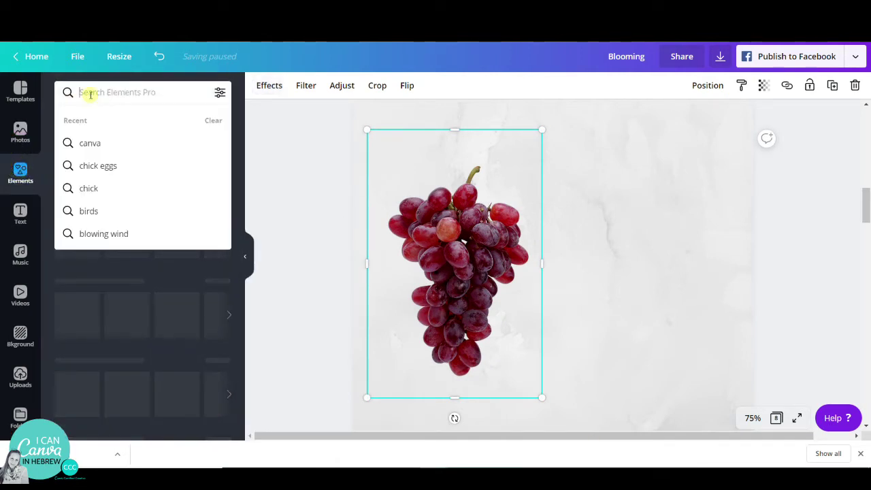
text(flamingo)
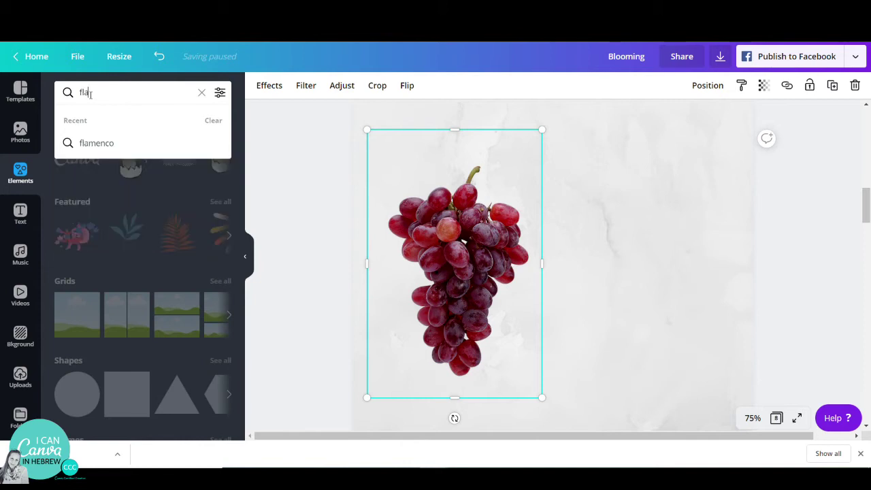
key(Return)
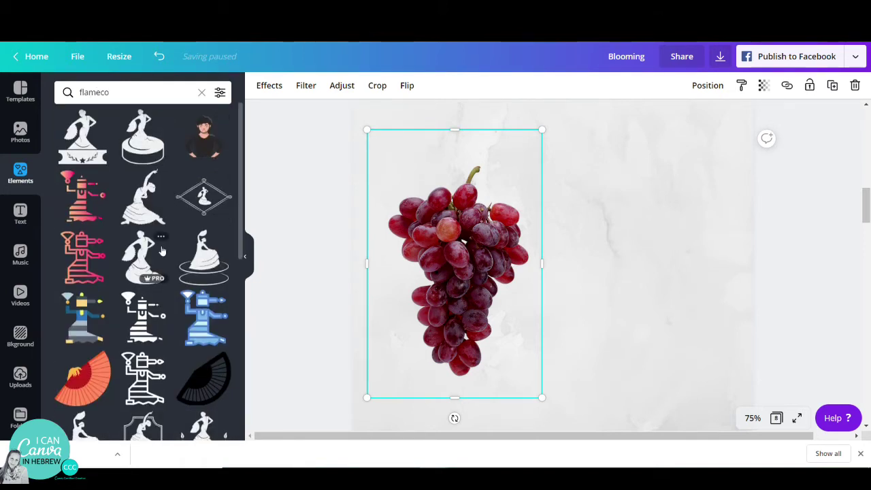
scroll(154, 299, down, 10)
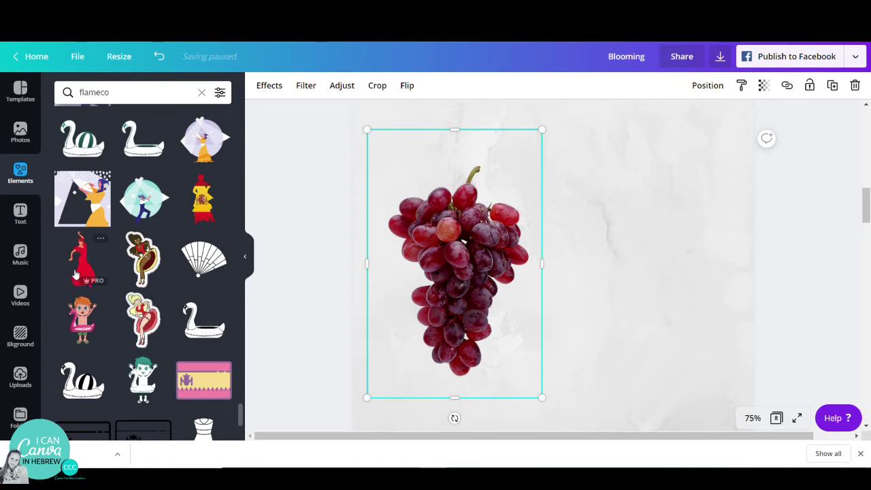
click(82, 258)
Enlarge the dancer and position her beside the grapes, her hand reaching over them.
drag(577, 315, 576, 253)
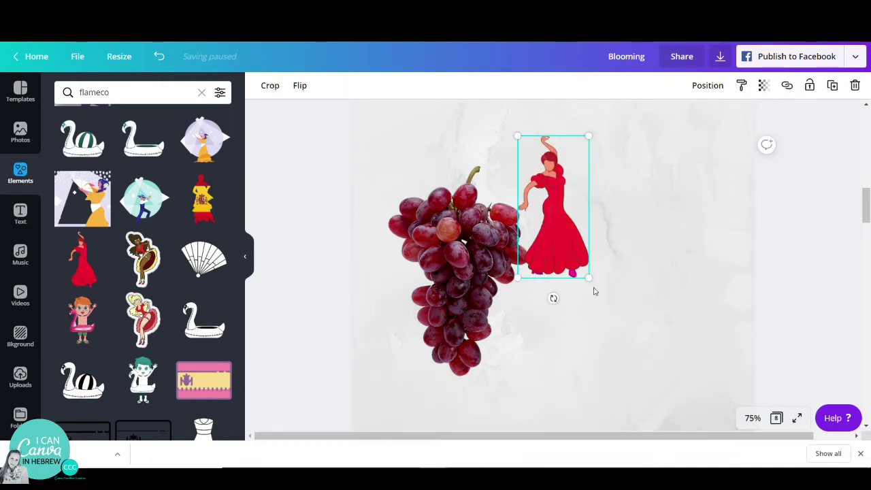
drag(611, 311, 658, 383)
drag(619, 350, 605, 336)
mouse_move(474, 286)
mouse_down()
mouse_move(515, 286)
mouse_move(485, 291)
mouse_up()
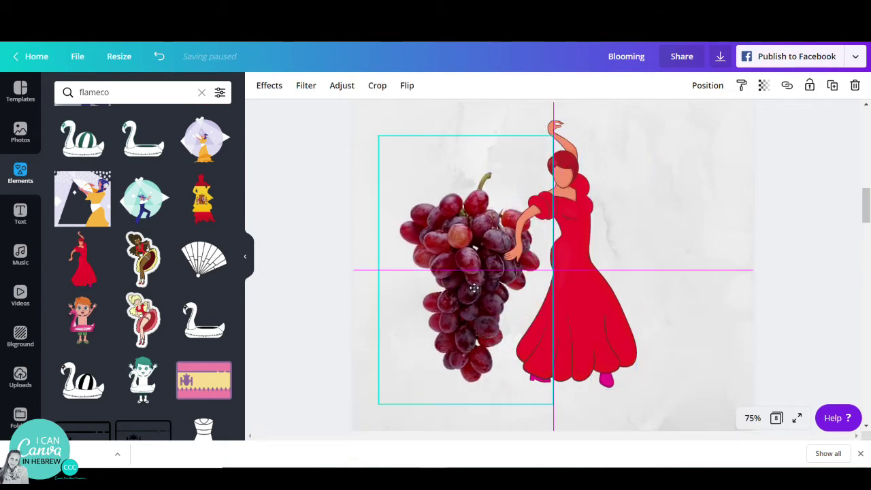
click(713, 88)
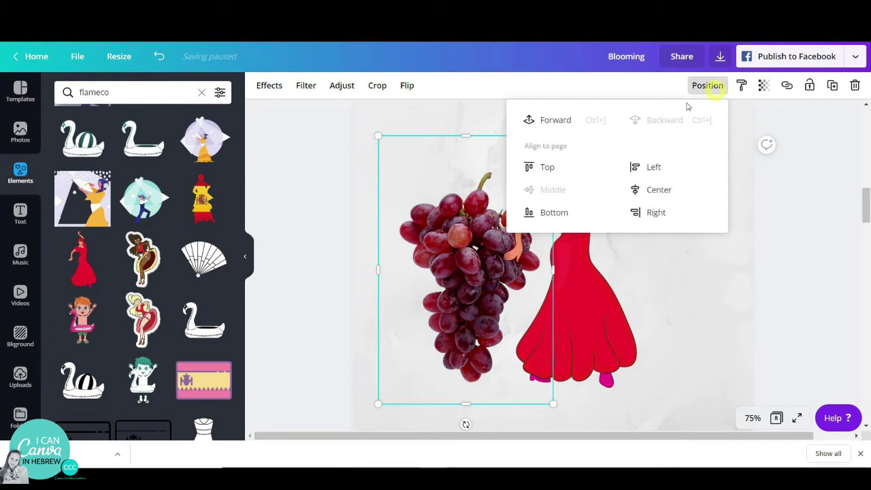
Bring the grapes forward and crop the dancer at the waist to show only her upper body.
click(545, 120)
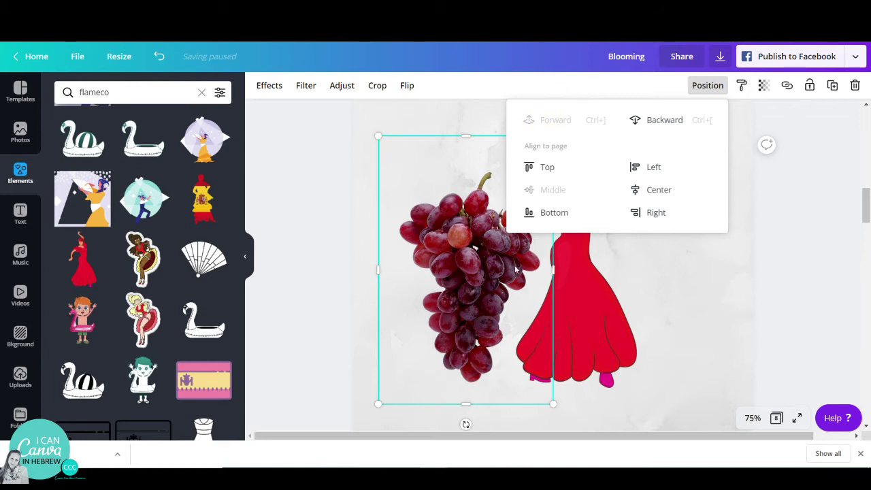
click(612, 322)
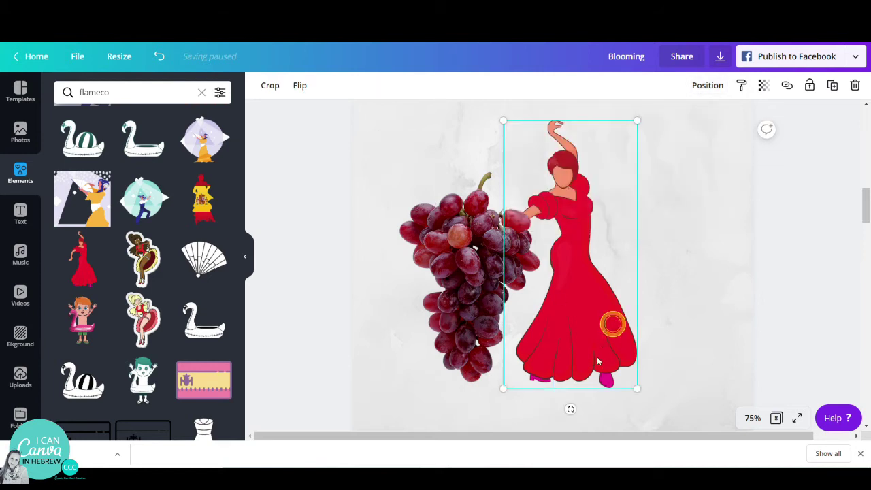
click(274, 87)
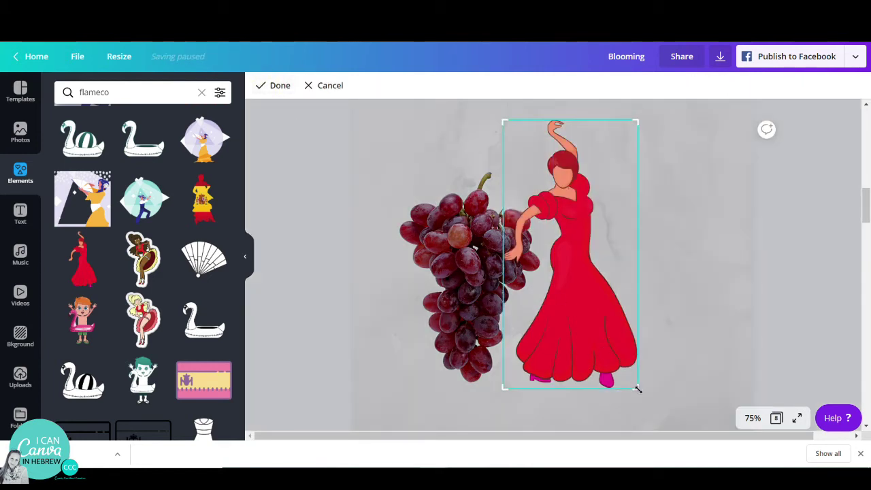
drag(637, 389, 624, 265)
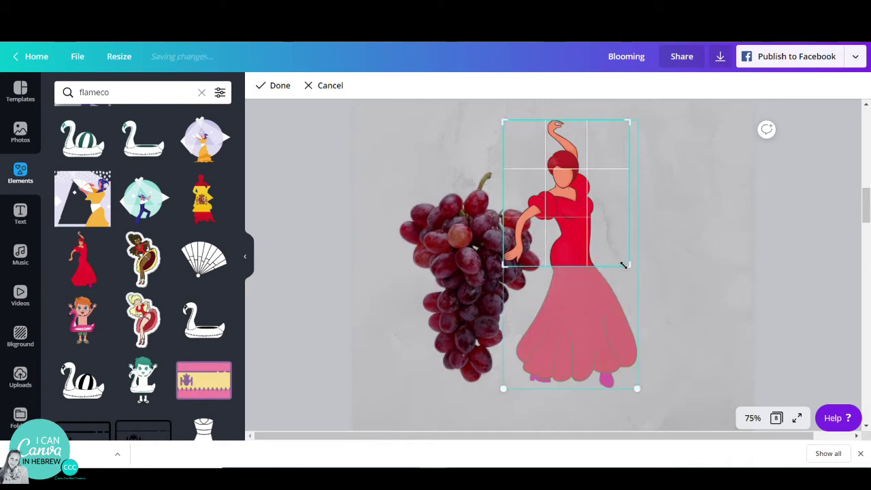
click(275, 86)
Shrink and trim the grapes, tilt them about 4°, and fit them under the dancer's torso.
drag(459, 272, 561, 304)
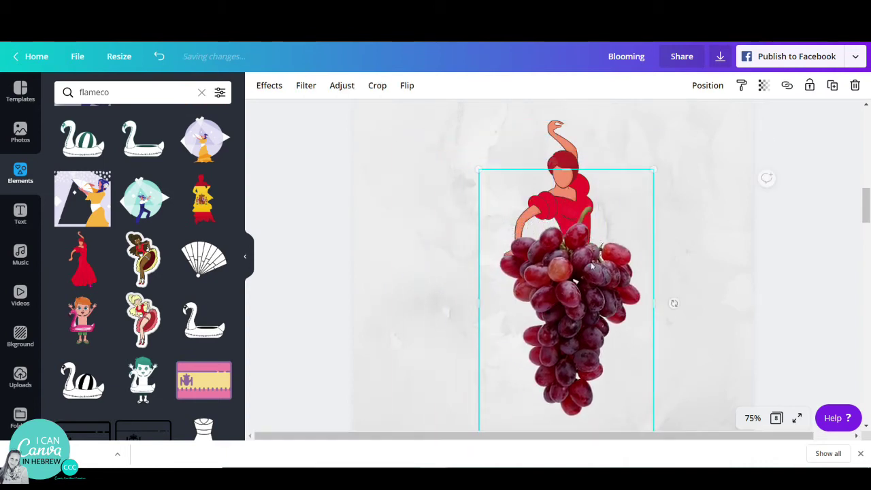
drag(652, 168, 647, 197)
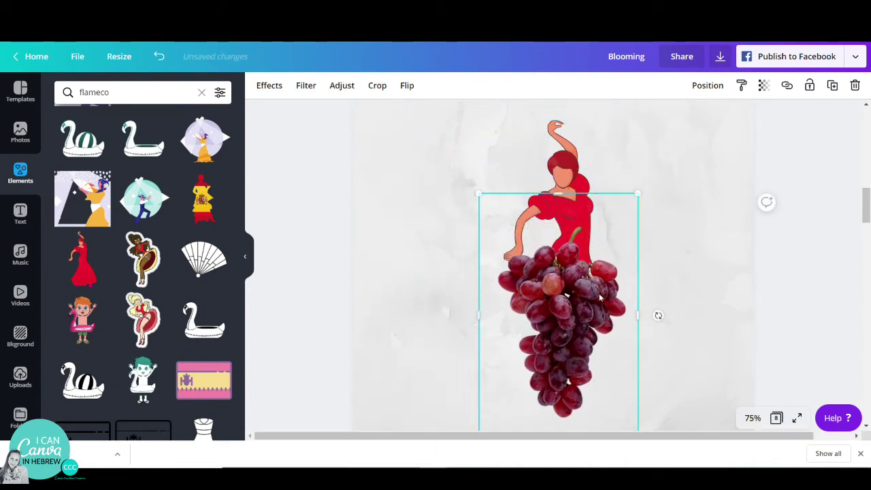
drag(587, 296, 600, 283)
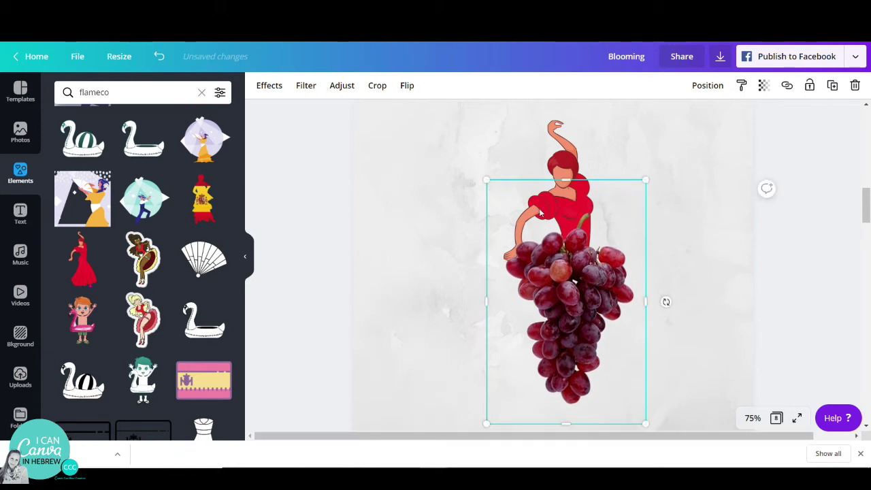
drag(566, 185, 586, 230)
drag(588, 274, 583, 280)
drag(666, 330, 663, 336)
drag(592, 337, 592, 335)
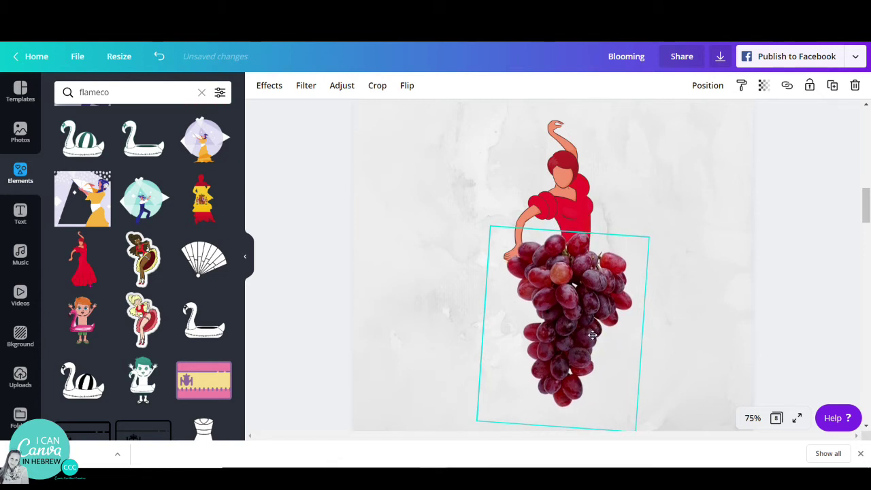
drag(592, 334, 593, 335)
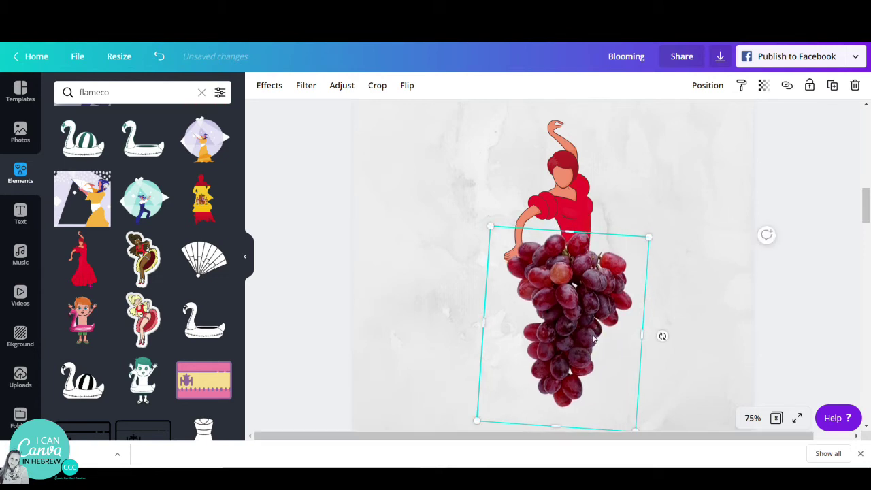
click(578, 206)
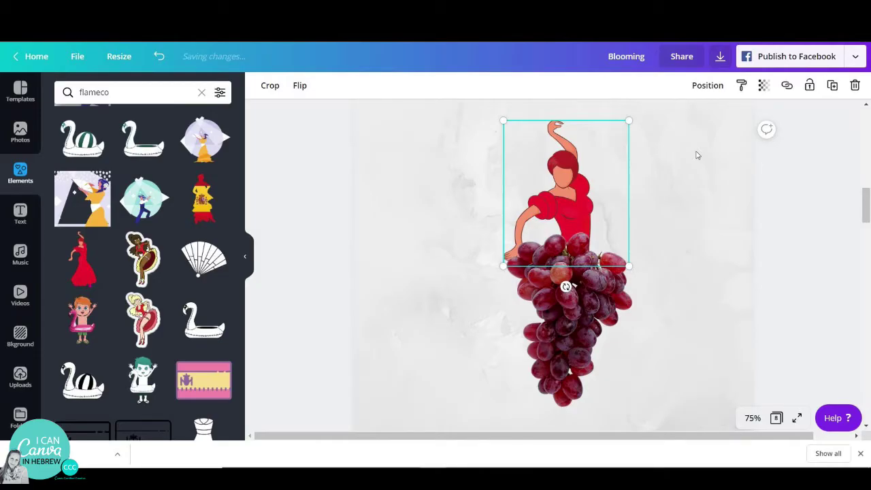
Duplicate the dancer, crop the copy to just her hand, and place it on her arm.
click(831, 85)
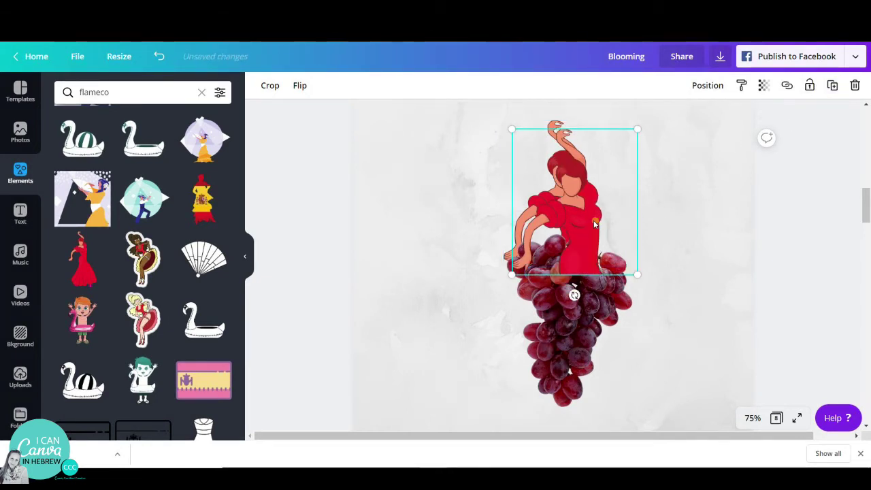
drag(594, 223, 586, 211)
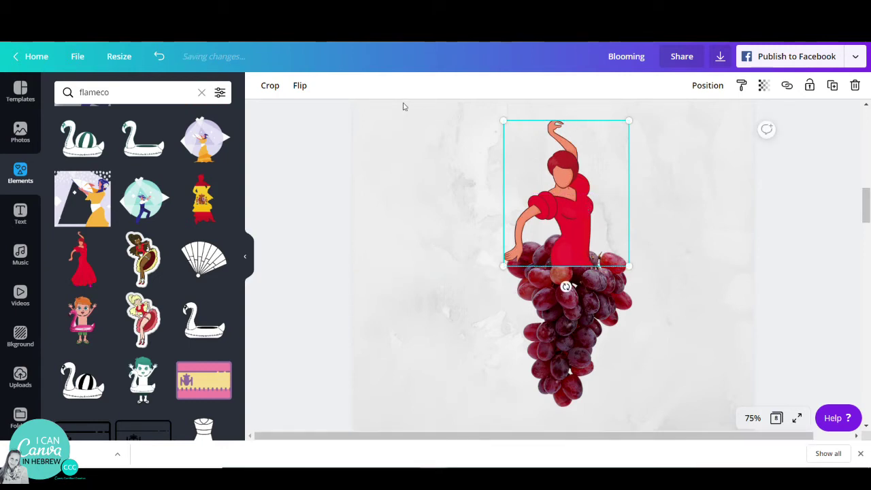
click(264, 85)
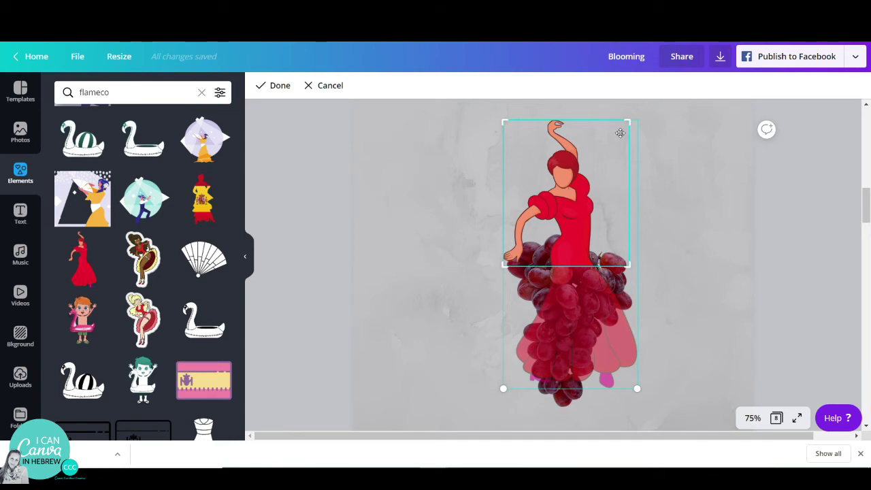
drag(627, 121, 528, 235)
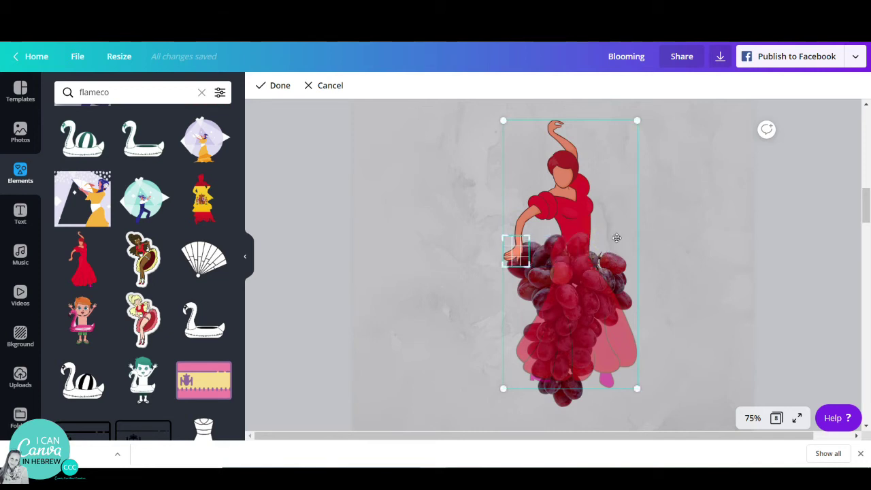
click(775, 254)
drag(514, 250, 459, 308)
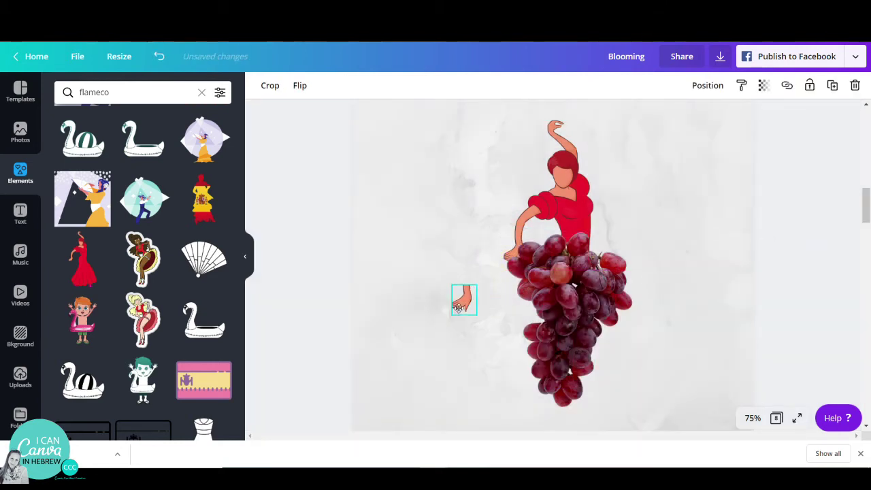
drag(459, 308, 510, 262)
Duplicate the grape bunch and move the copy to the right of the skirt.
click(673, 316)
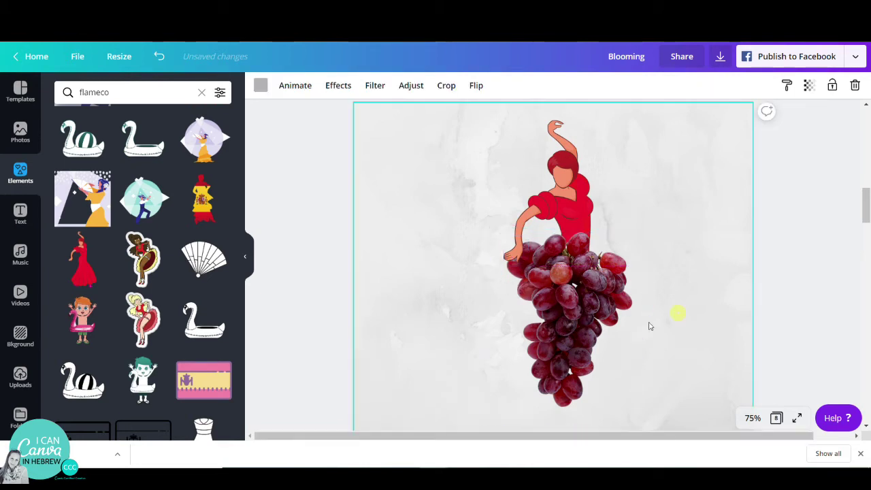
click(563, 334)
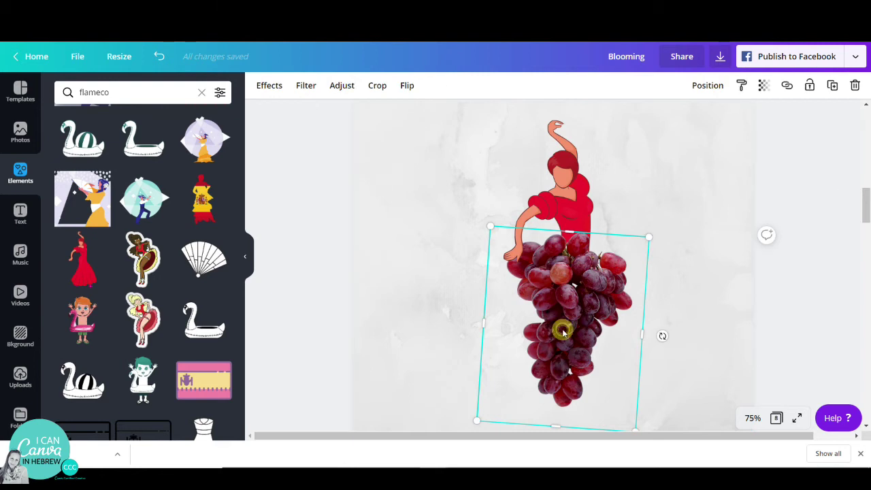
click(832, 85)
drag(544, 313, 655, 292)
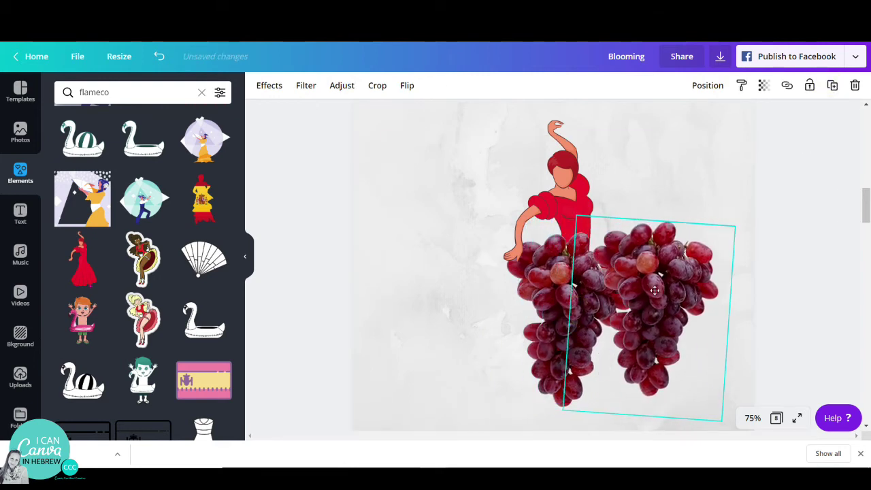
Apply the Mono duotone effect to the grape copy.
click(269, 85)
scroll(196, 340, down, 10)
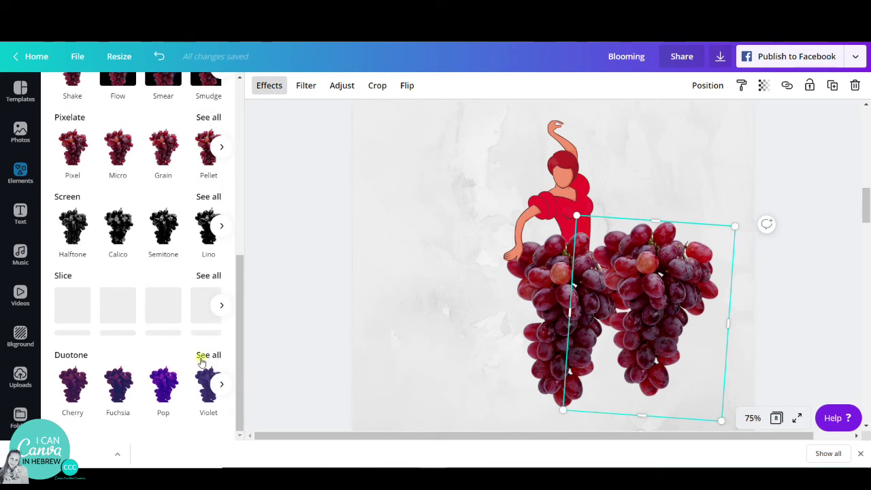
click(199, 355)
scroll(126, 282, down, 3)
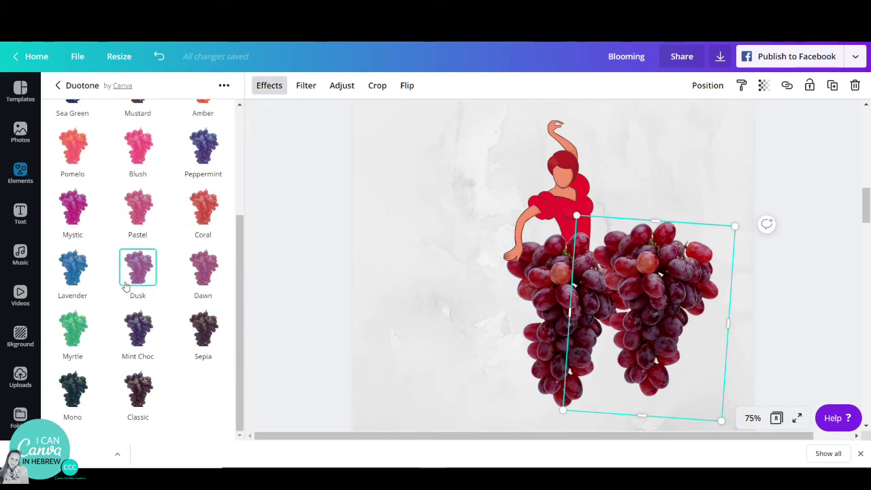
click(80, 393)
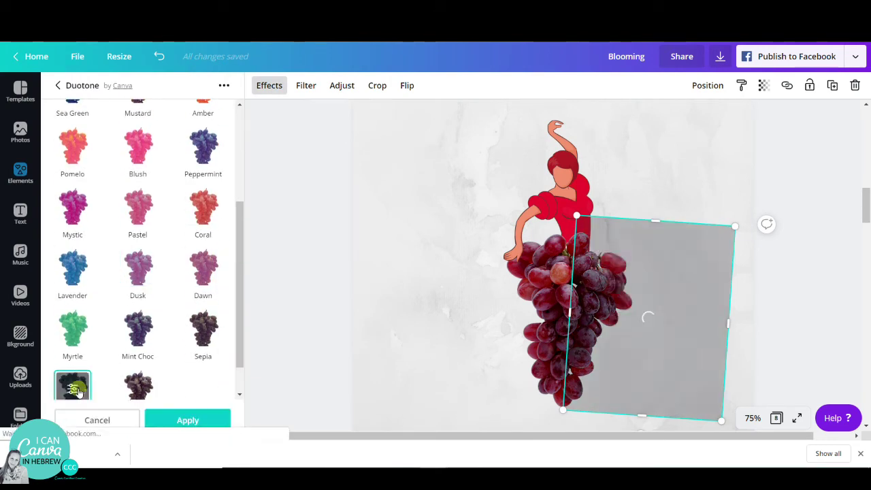
click(339, 86)
Set the grape copy's brightness to -100, contrast 100, saturation 100 and blur 25.
drag(154, 115, 100, 133)
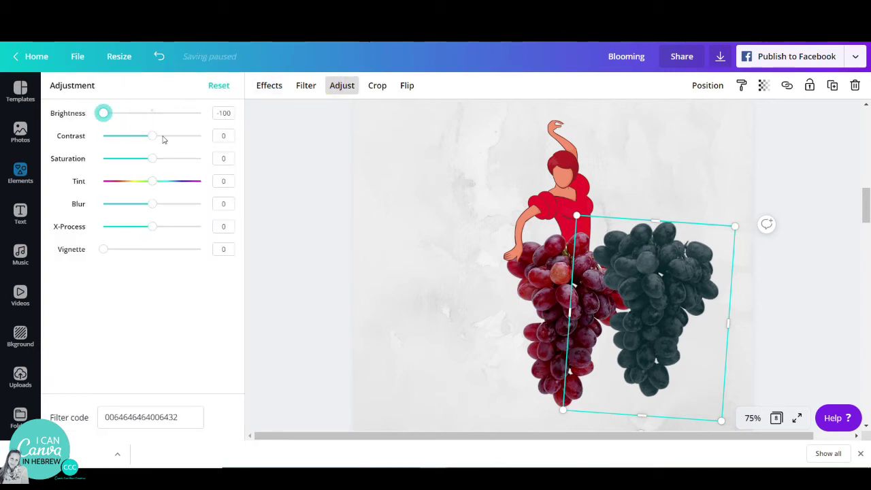
drag(195, 135, 253, 153)
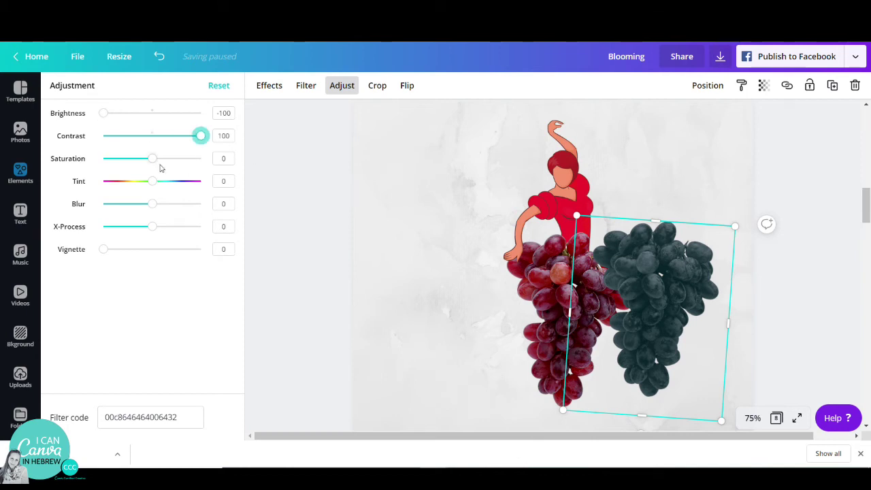
drag(151, 162, 256, 159)
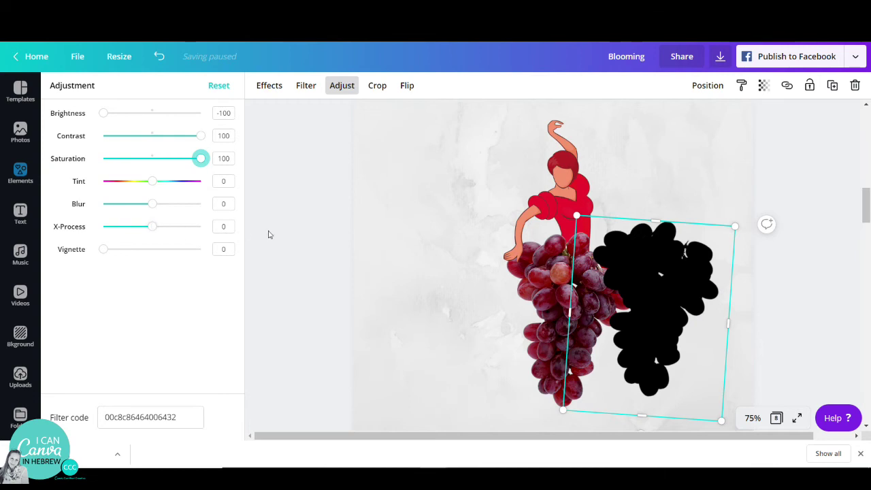
drag(154, 204, 164, 204)
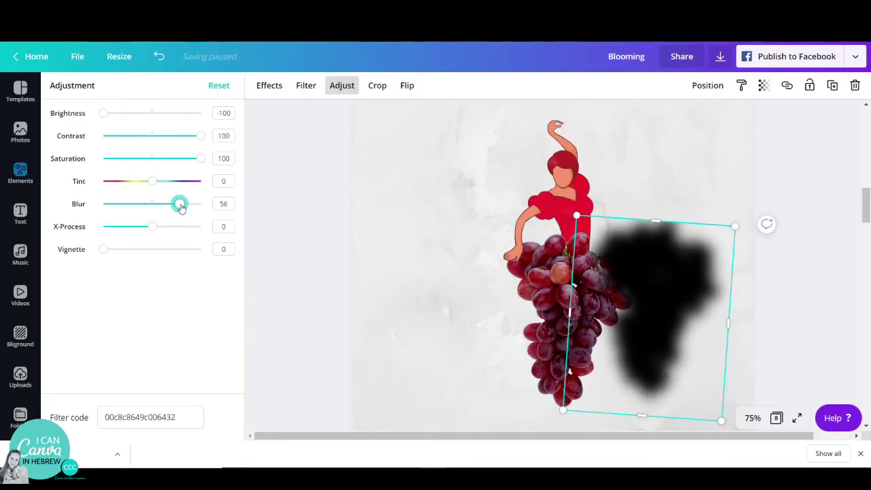
mouse_move(179, 202)
mouse_down()
mouse_move(221, 206)
mouse_move(153, 204)
mouse_move(165, 207)
mouse_up()
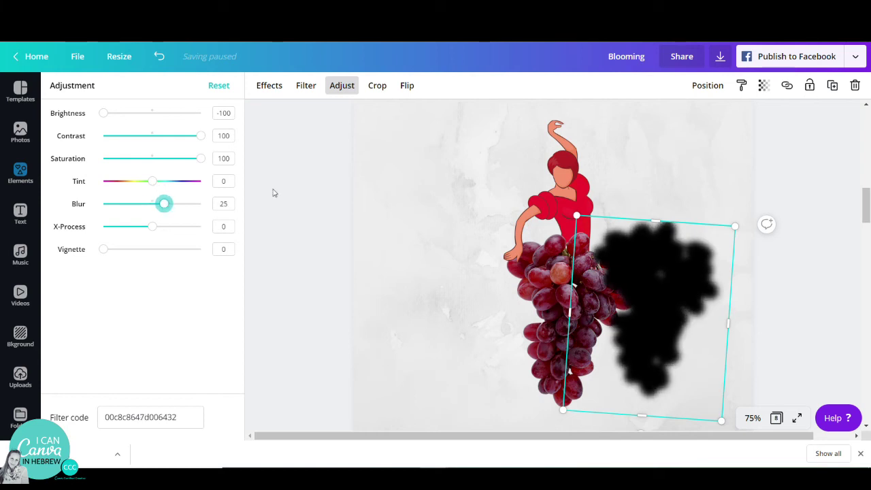
click(763, 85)
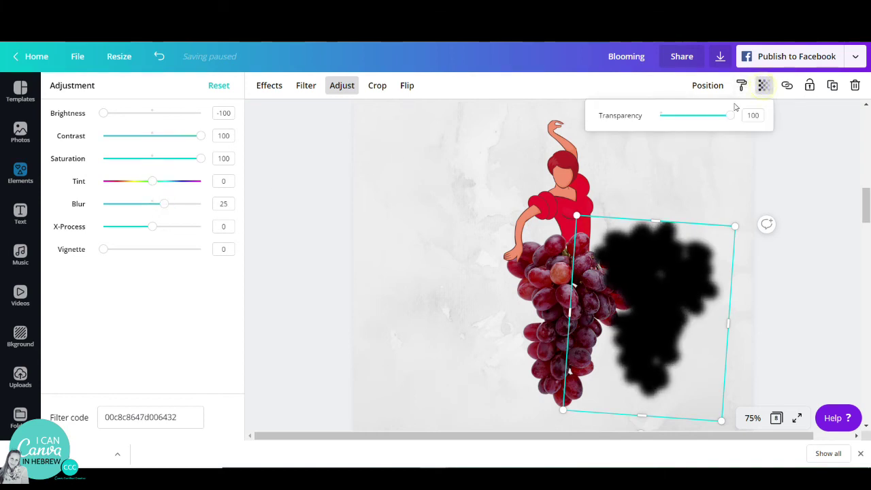
Fade the silhouette to transparency 14, slide it behind the grapes, and send it to back.
drag(746, 116, 670, 114)
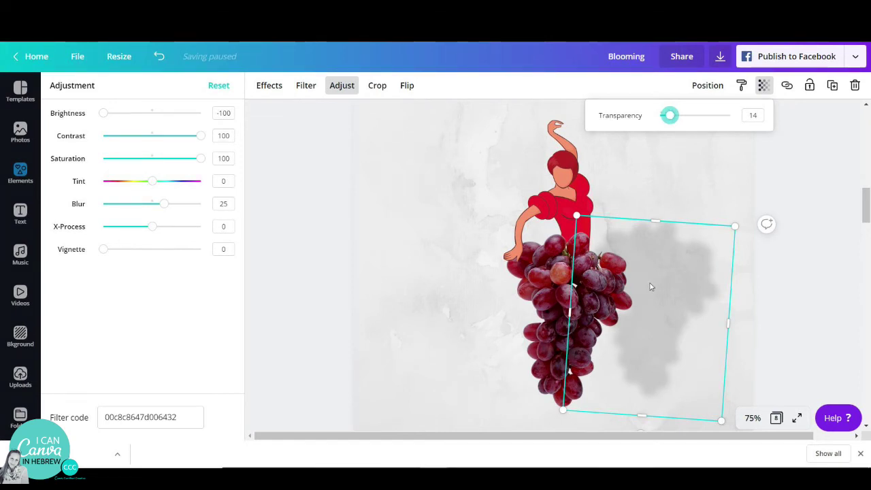
drag(657, 335, 579, 336)
click(705, 85)
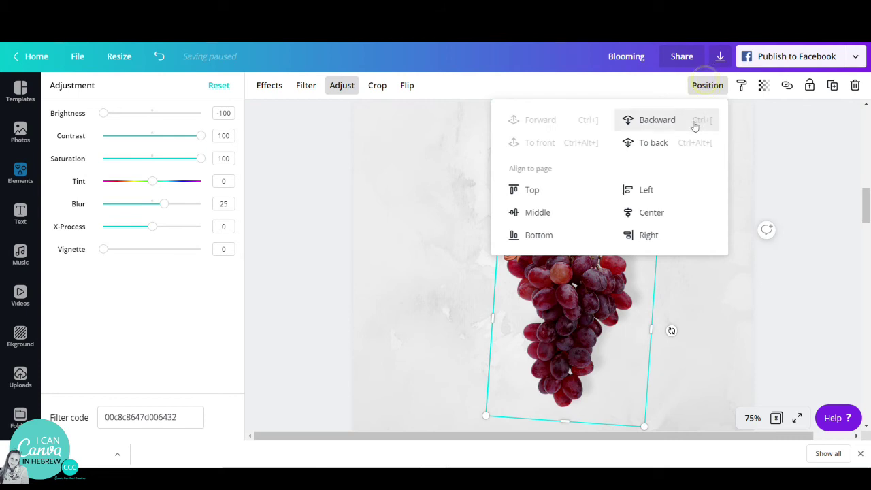
click(681, 141)
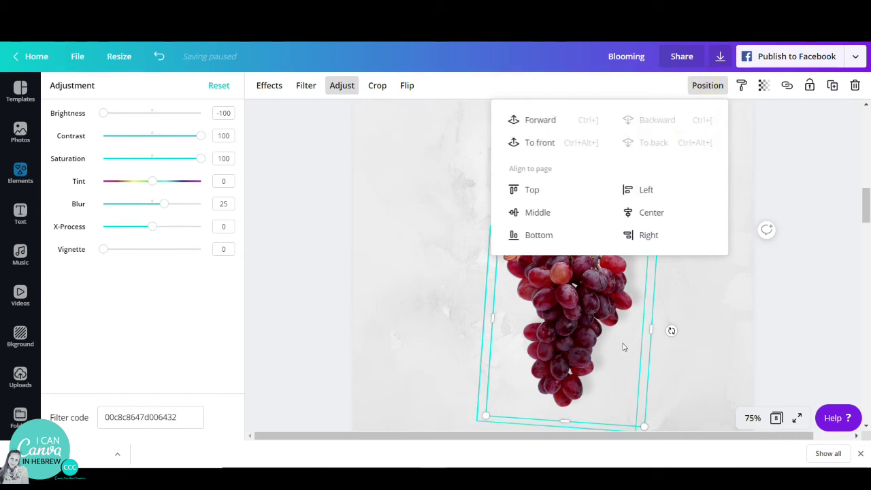
click(661, 333)
click(322, 148)
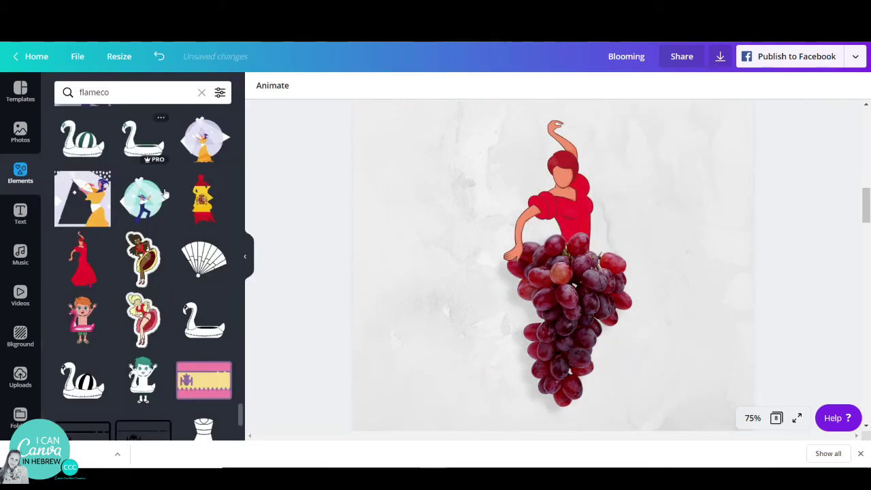
Add the black flamenco shoes element and place it at the grape skirt's bottom tip.
scroll(164, 194, down, 10)
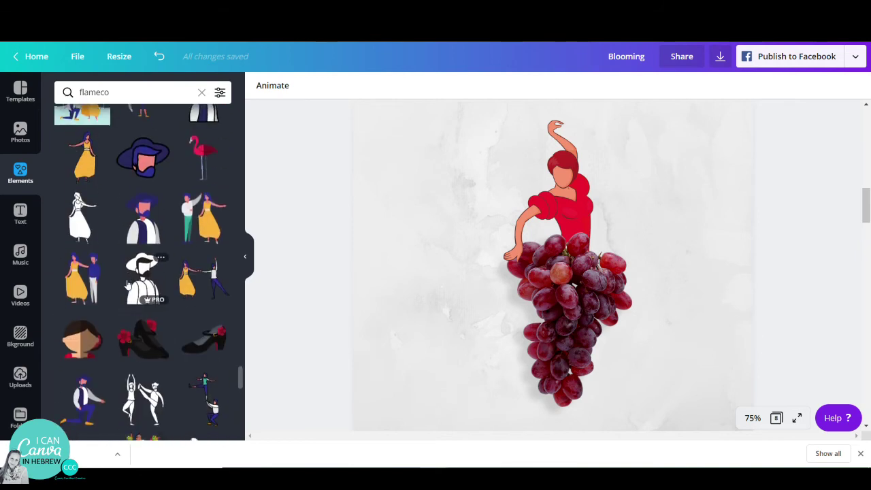
scroll(129, 283, down, 1)
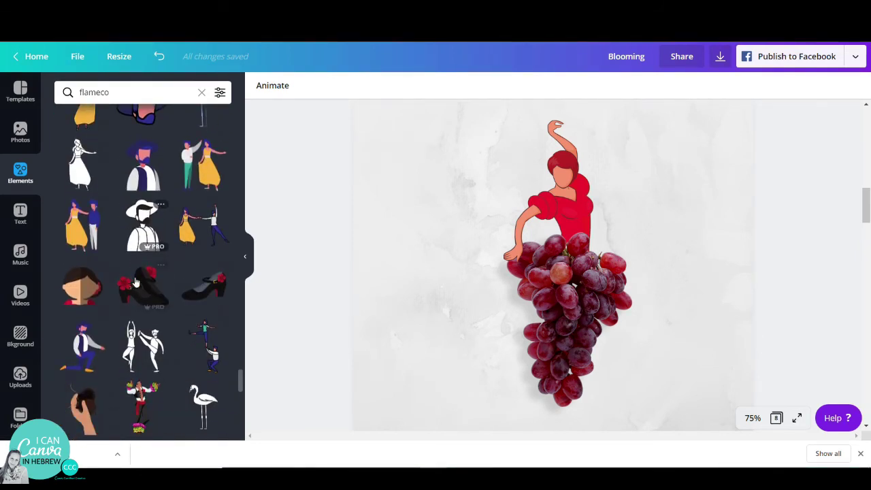
click(135, 283)
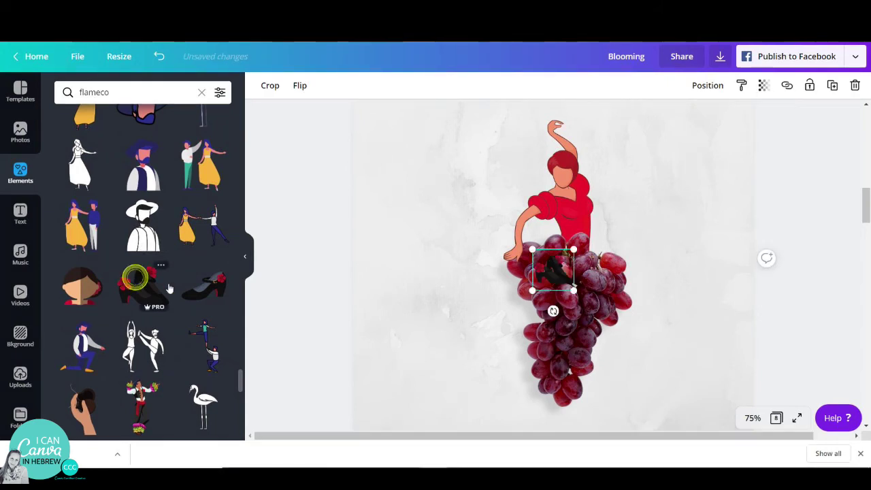
drag(553, 266, 446, 274)
scroll(456, 206, down, 3)
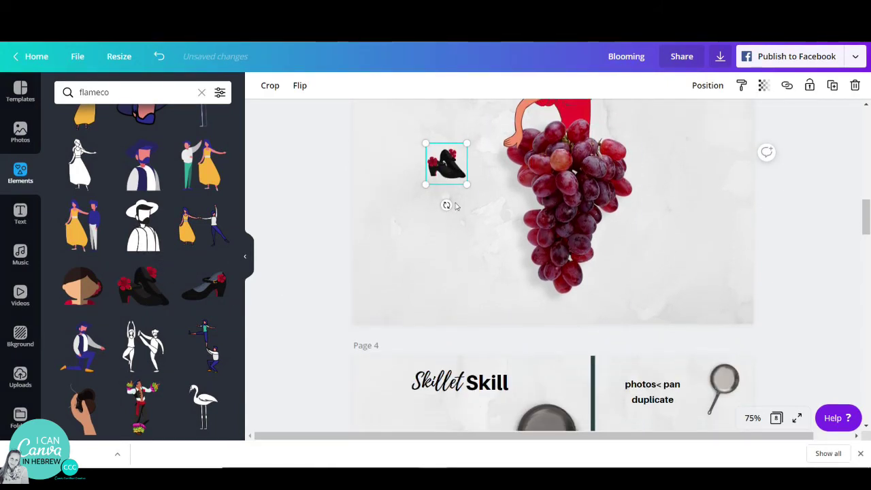
drag(449, 176, 583, 298)
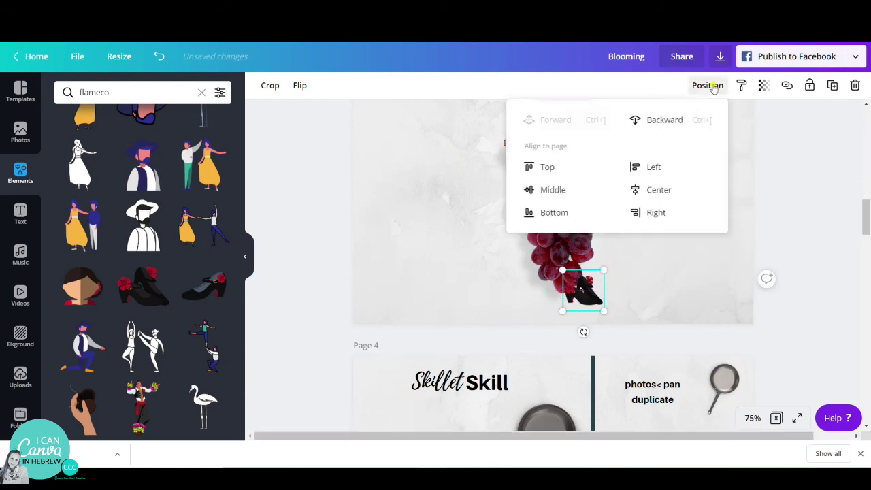
Move the shoes back two layers behind the grapes and deselect to review.
click(682, 121)
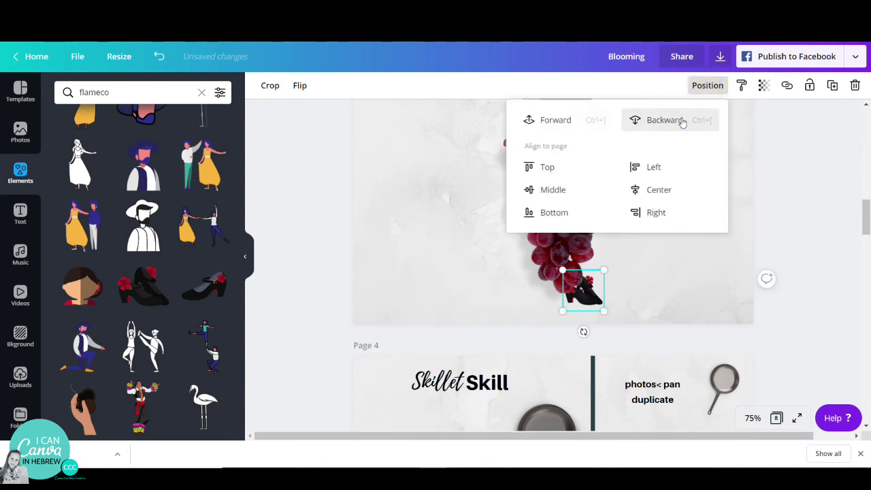
click(681, 121)
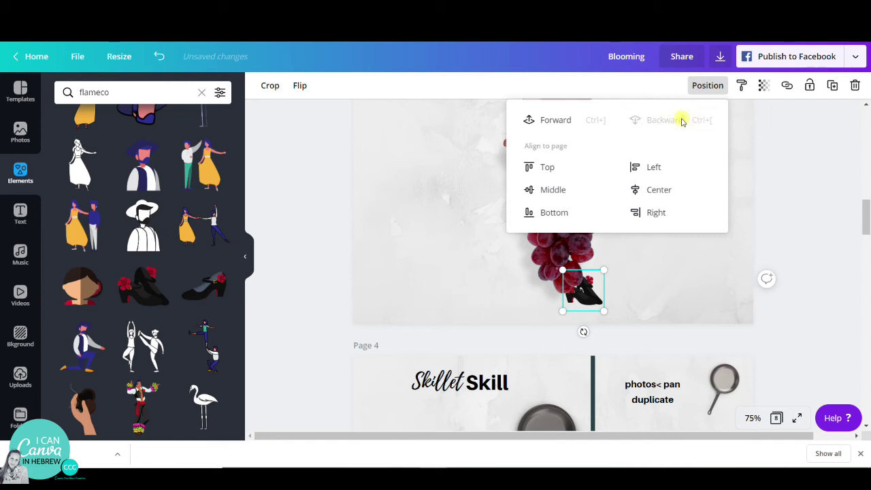
click(703, 301)
scroll(667, 299, up, 1)
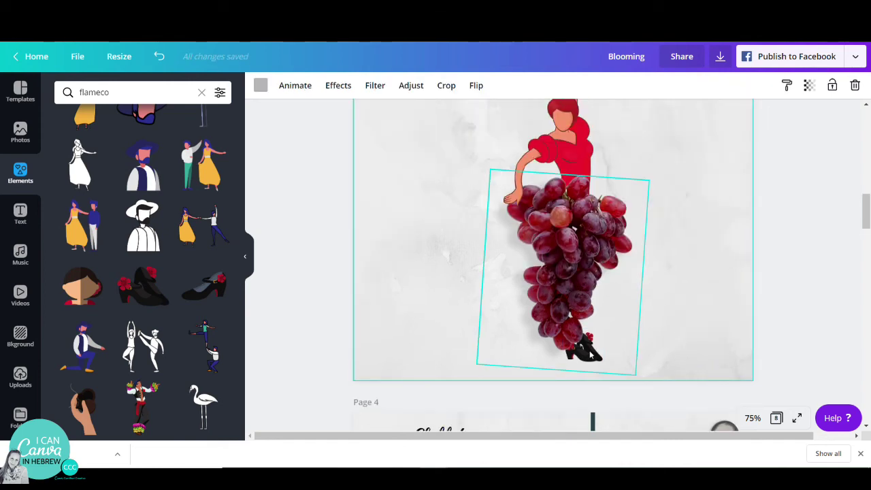
click(785, 230)
scroll(785, 229, up, 1)
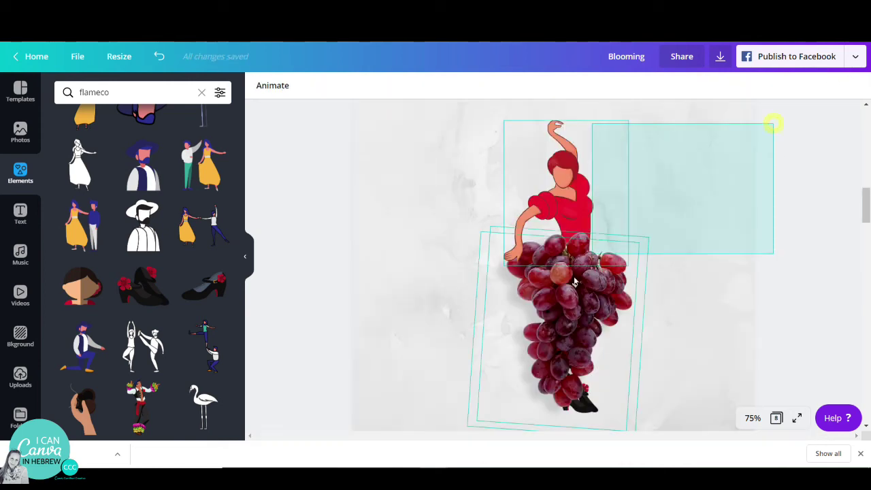